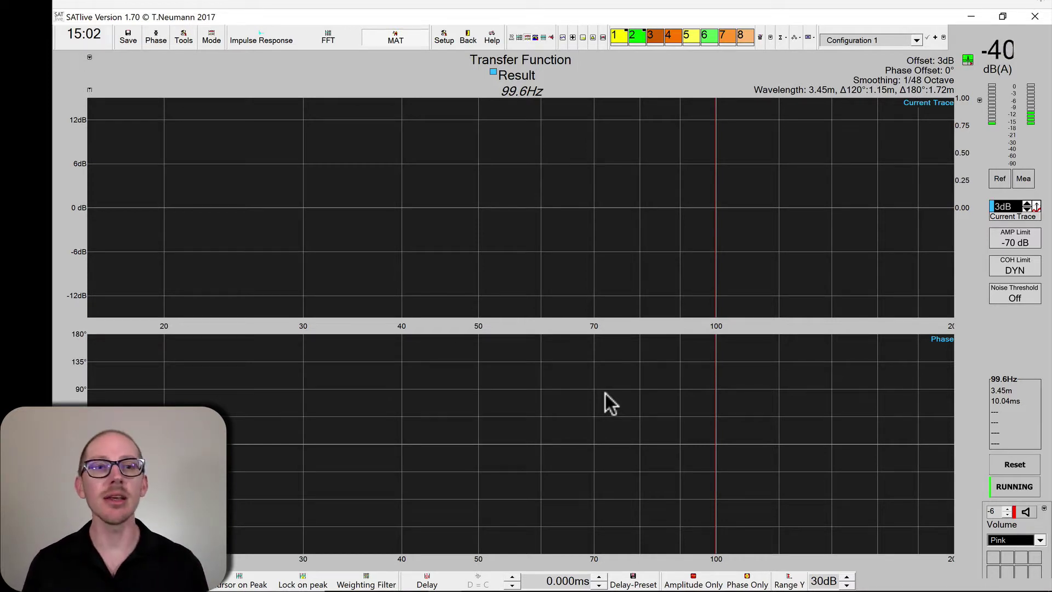
Step: Start pink noise, view the full 20 Hz–20 kHz range, then return to the low-frequency range
click(1028, 513)
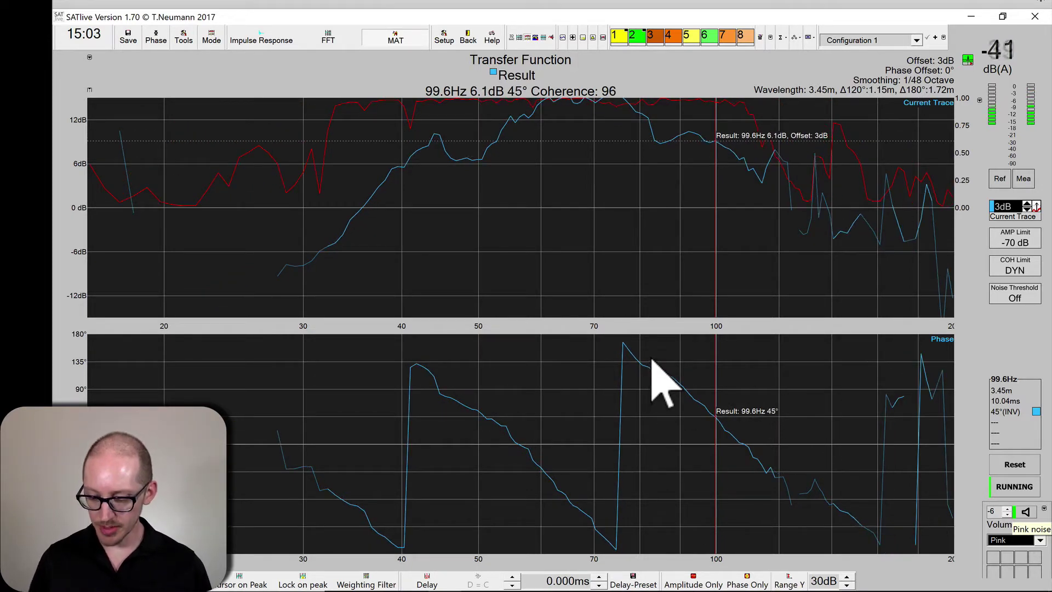
key(ctrl+f)
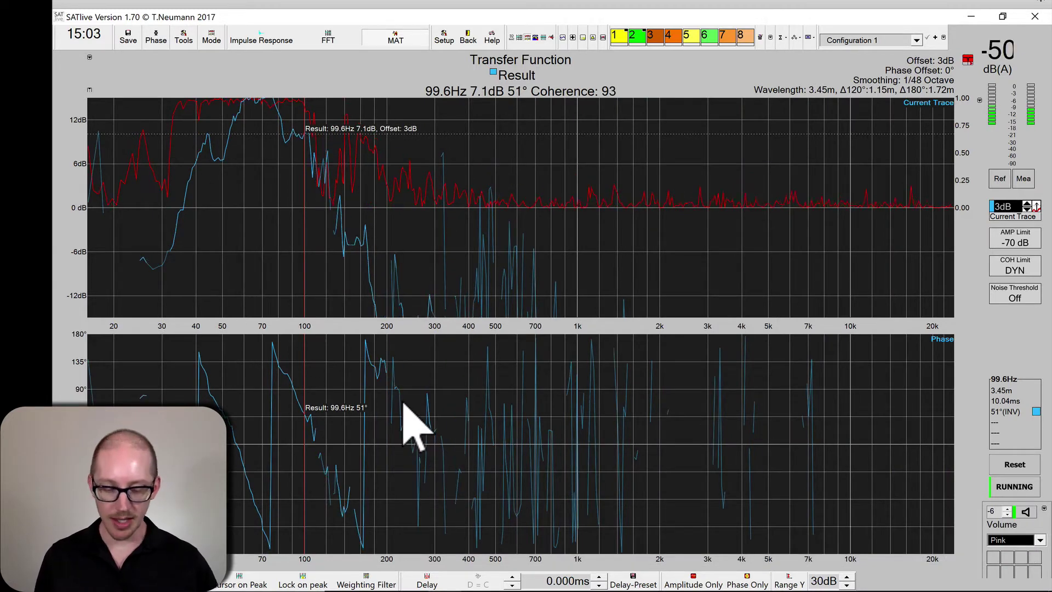
key(ctrl+l)
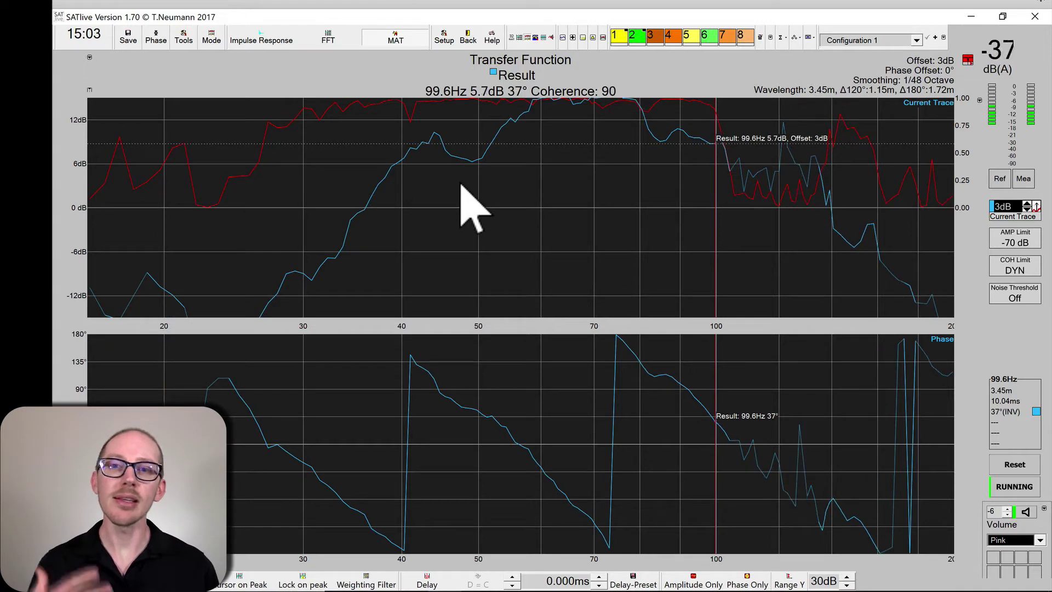
Step: Place the marker at 35.2 Hz and apply the Low-Frequency Delay-Finder's 16.75 ms delay
right_click(467, 187)
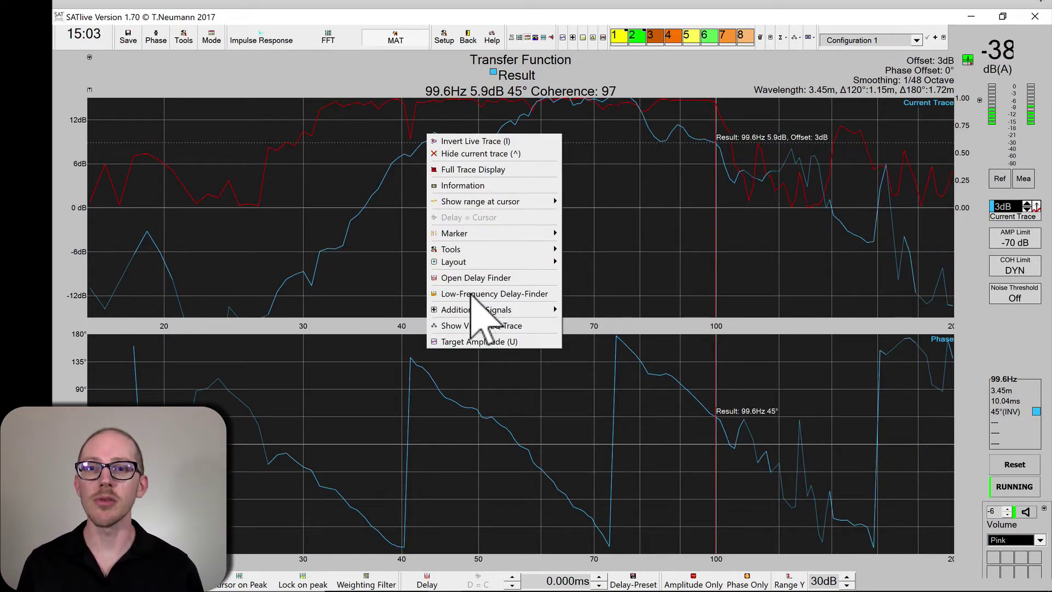
click(362, 264)
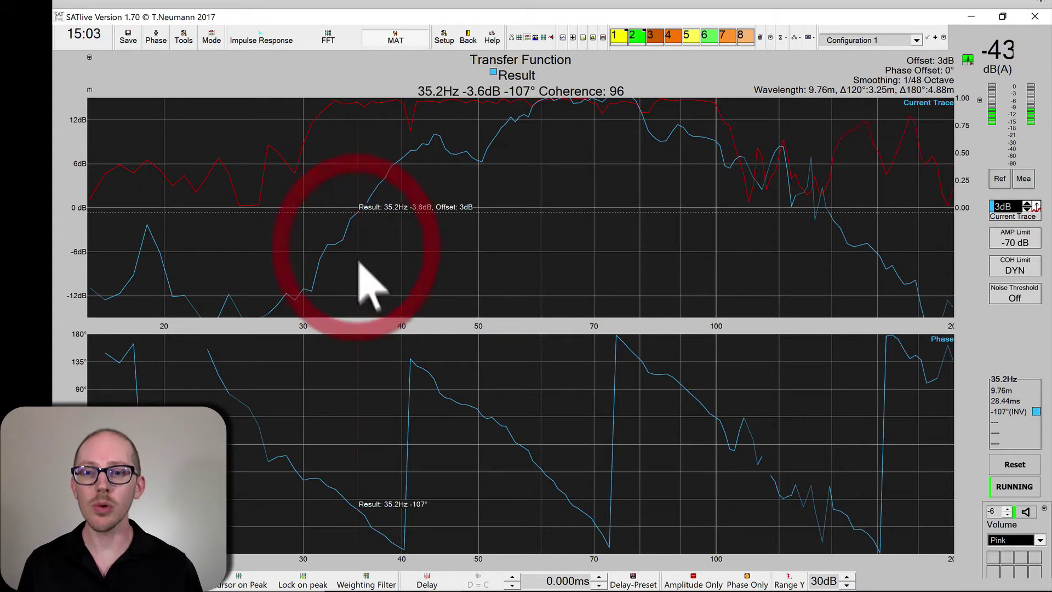
click(427, 585)
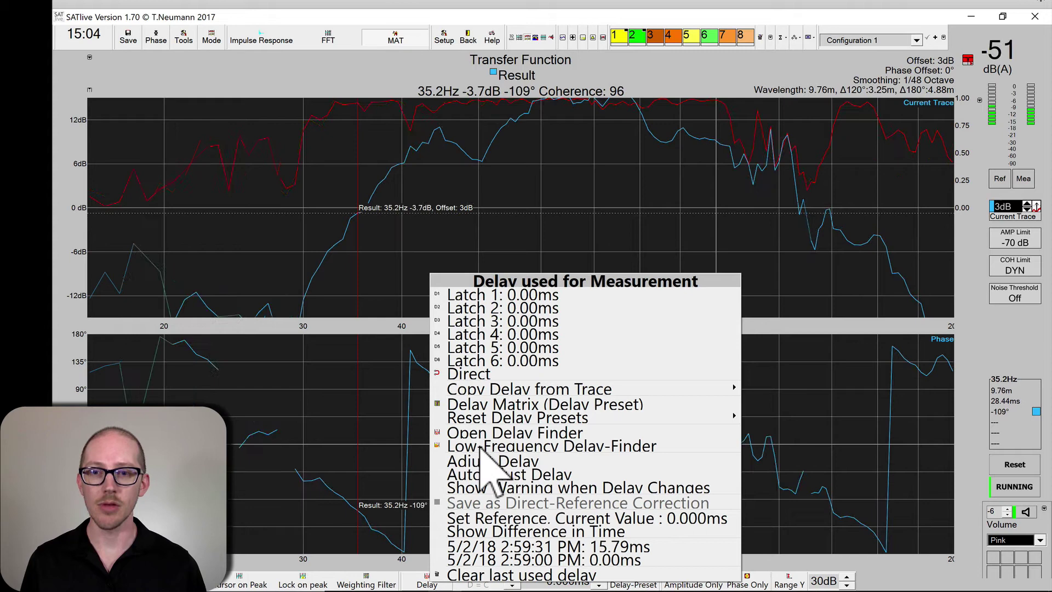
click(490, 446)
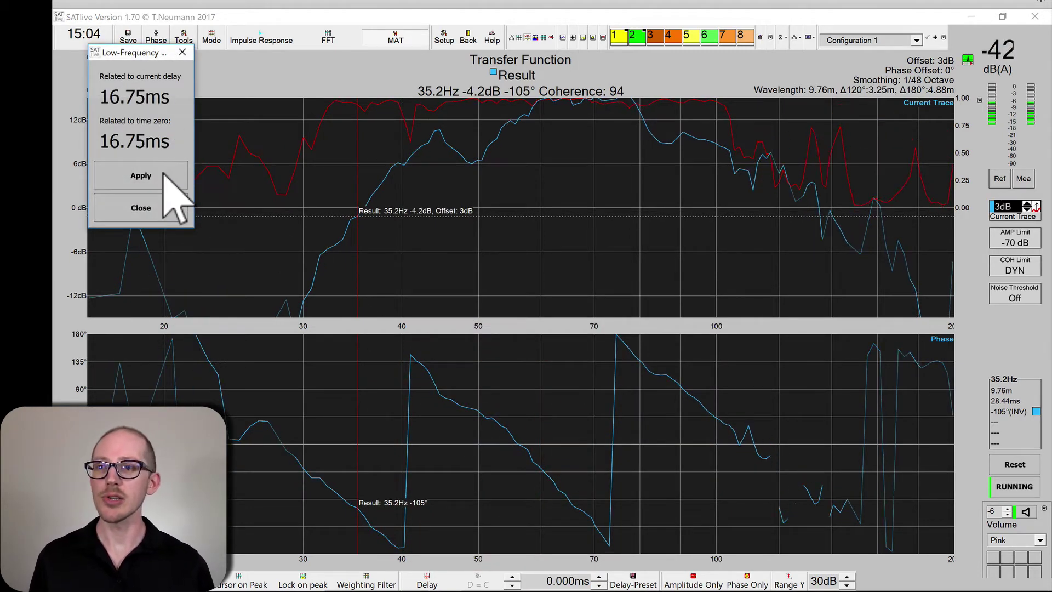
click(141, 174)
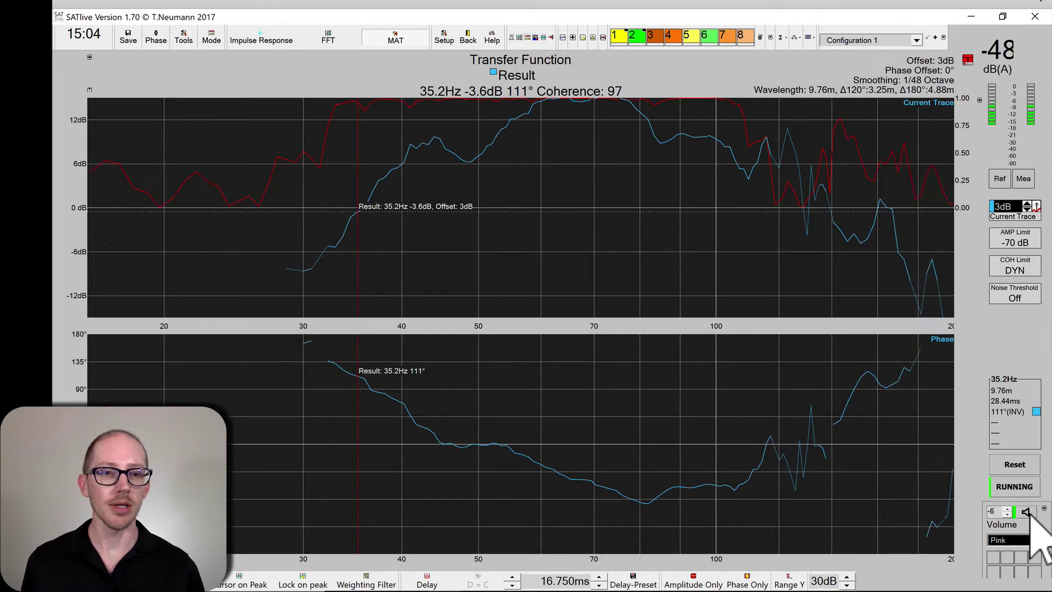
Step: Freeze the measurement and try the Virtual Time Shift slider from Addition of Signals
click(1027, 512)
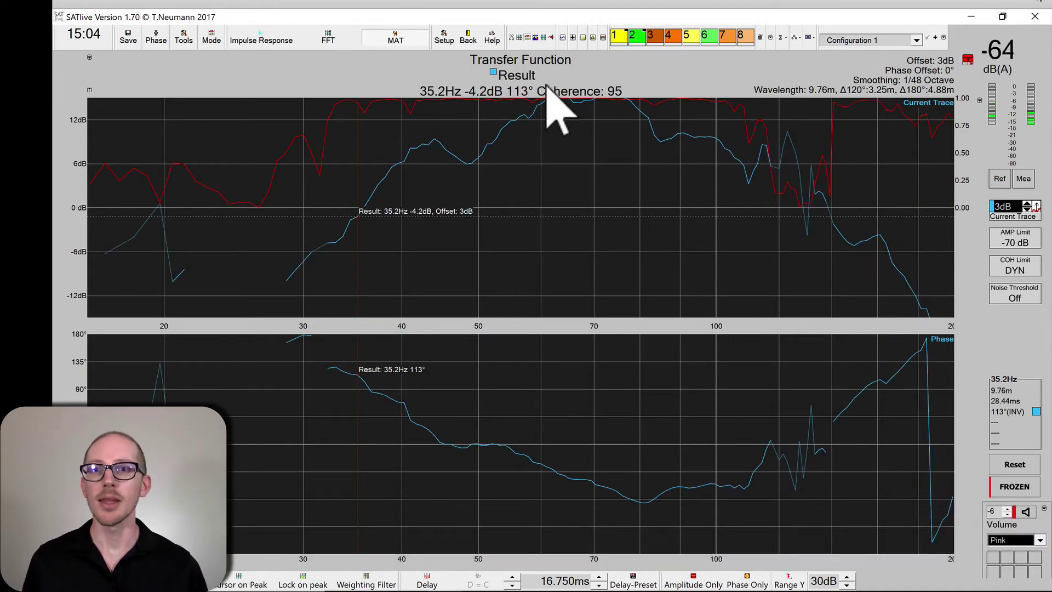
click(573, 39)
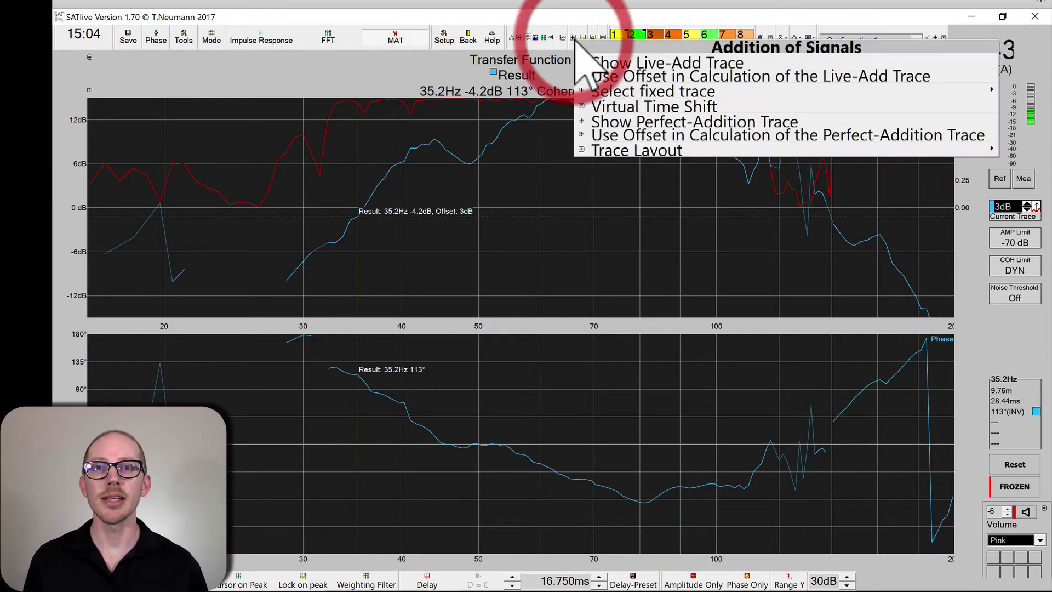
click(653, 106)
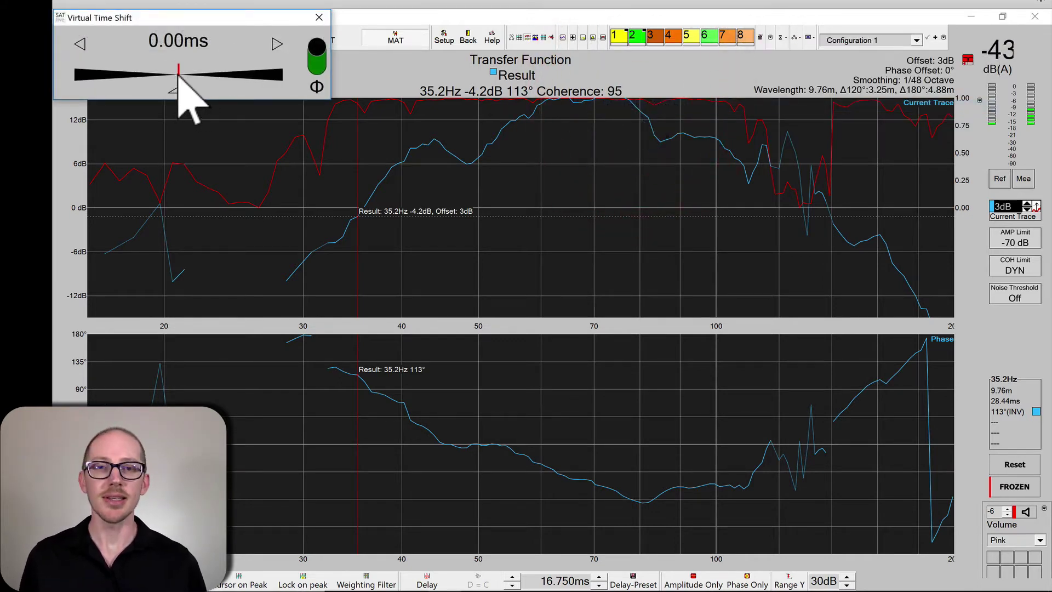
drag(179, 79, 183, 78)
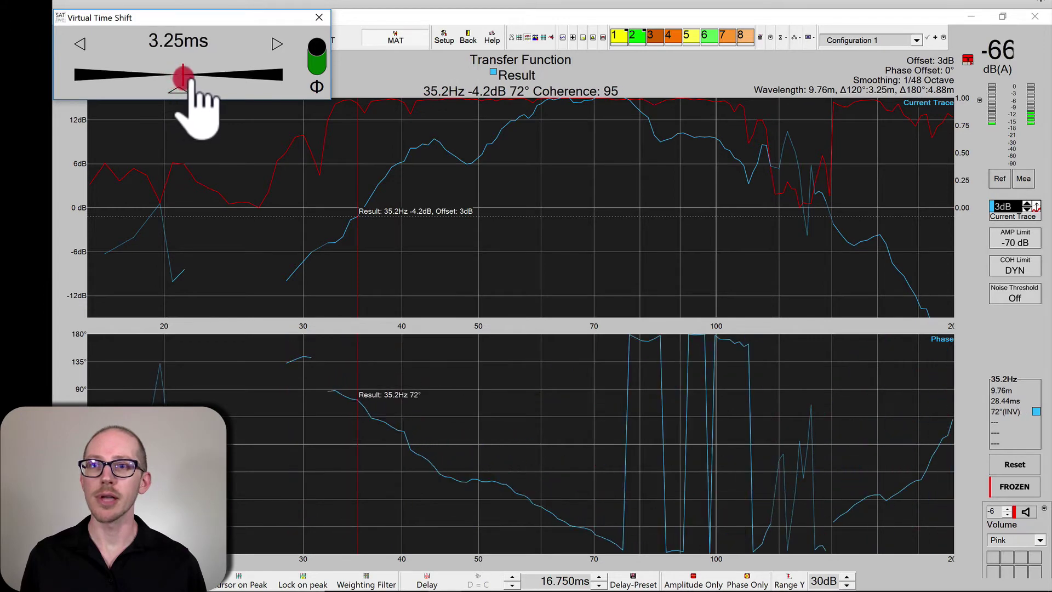
double_click(179, 82)
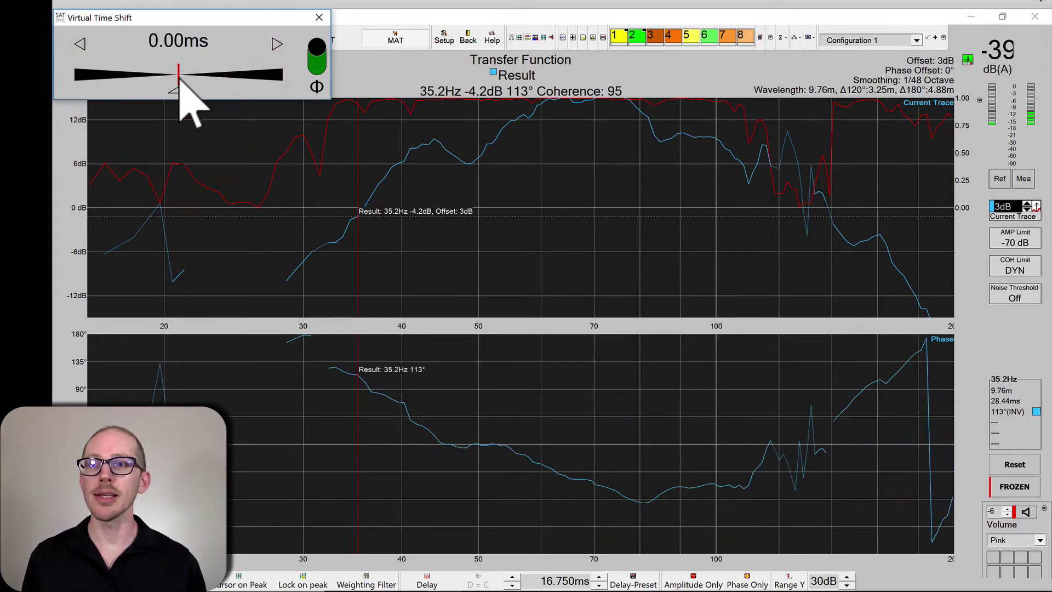
mouse_move(180, 79)
mouse_down()
mouse_move(156, 78)
mouse_move(185, 78)
mouse_move(176, 78)
mouse_up()
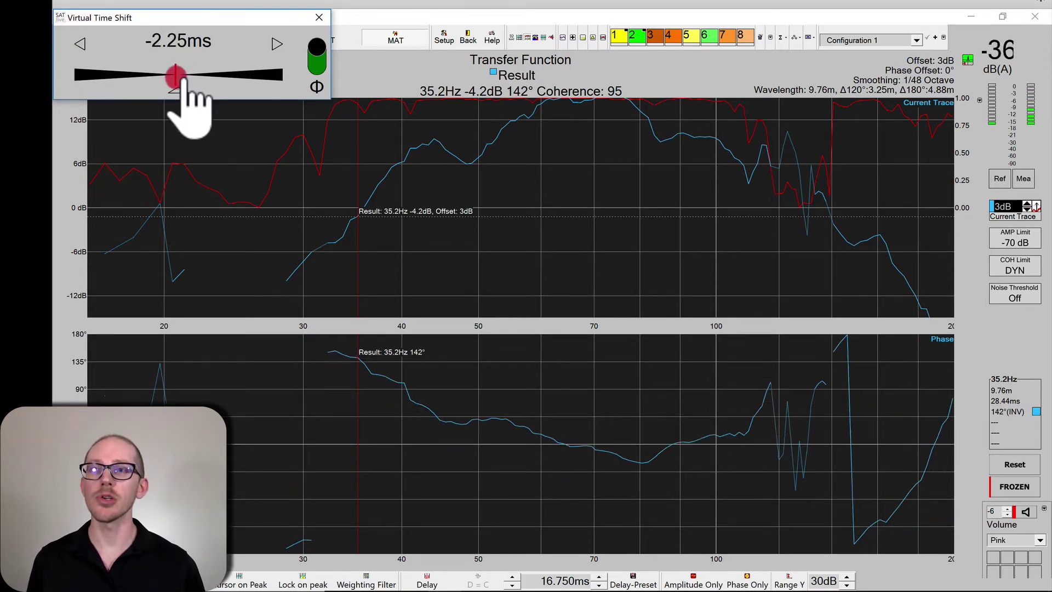
Step: Toggle the trace polarity and return it to normal
click(318, 51)
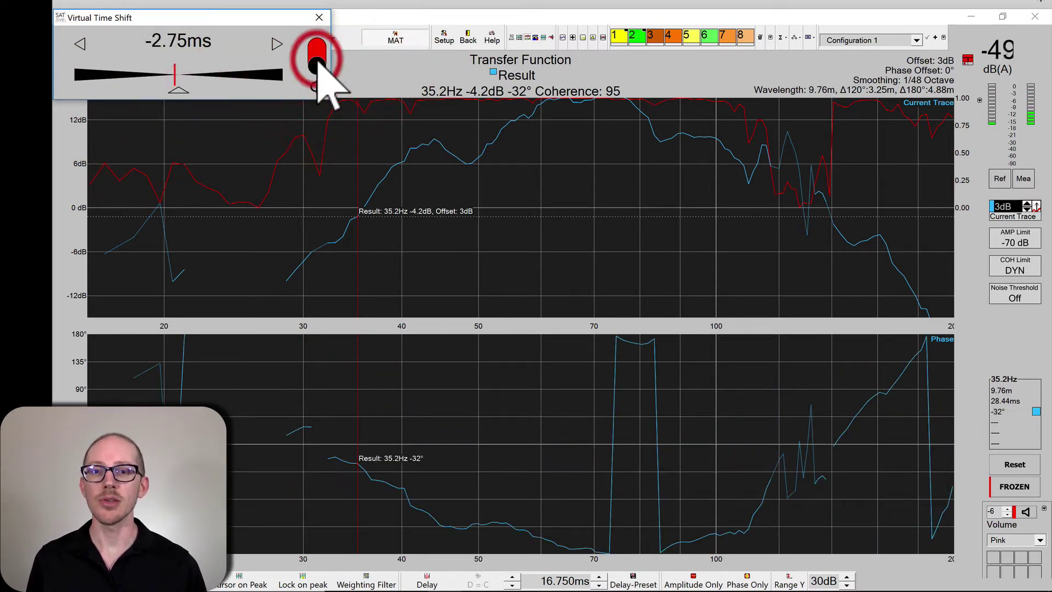
click(318, 52)
click(317, 52)
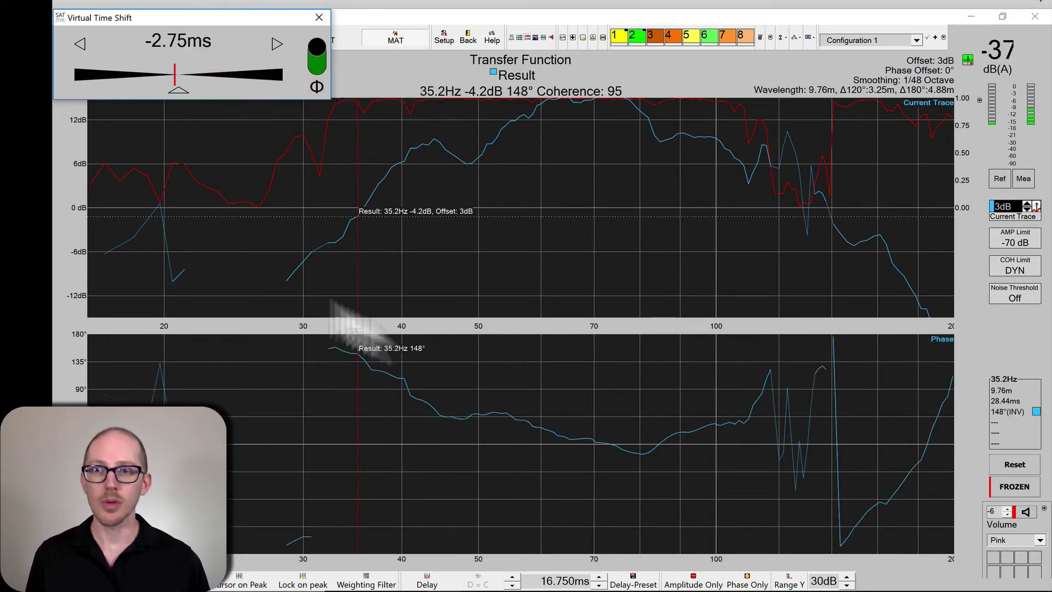
Step: Reset the virtual shift to 0 ms and bring the measurement delay down to 0.000 ms
double_click(183, 79)
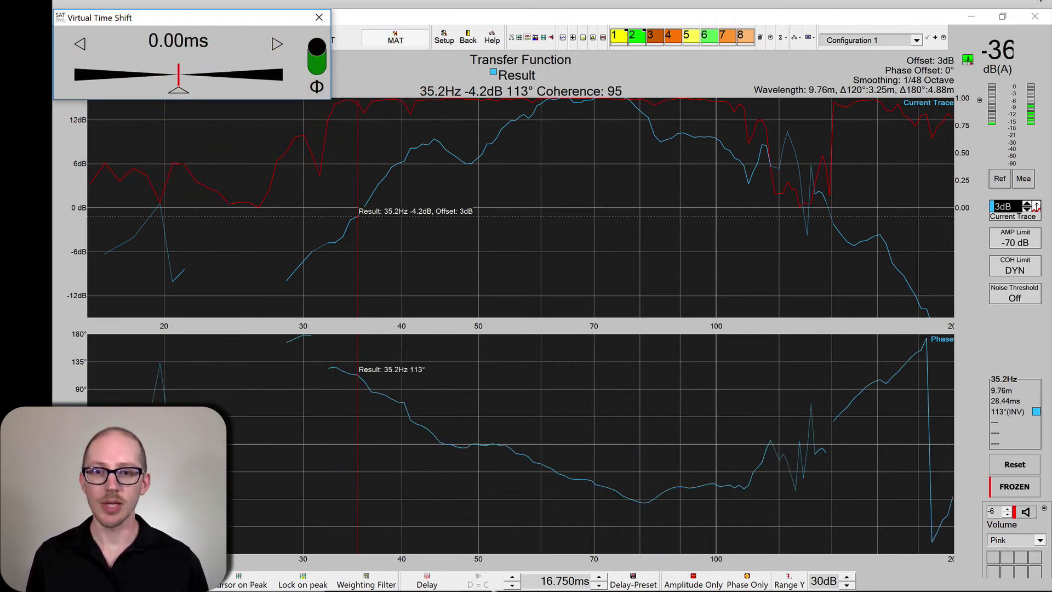
click(511, 582)
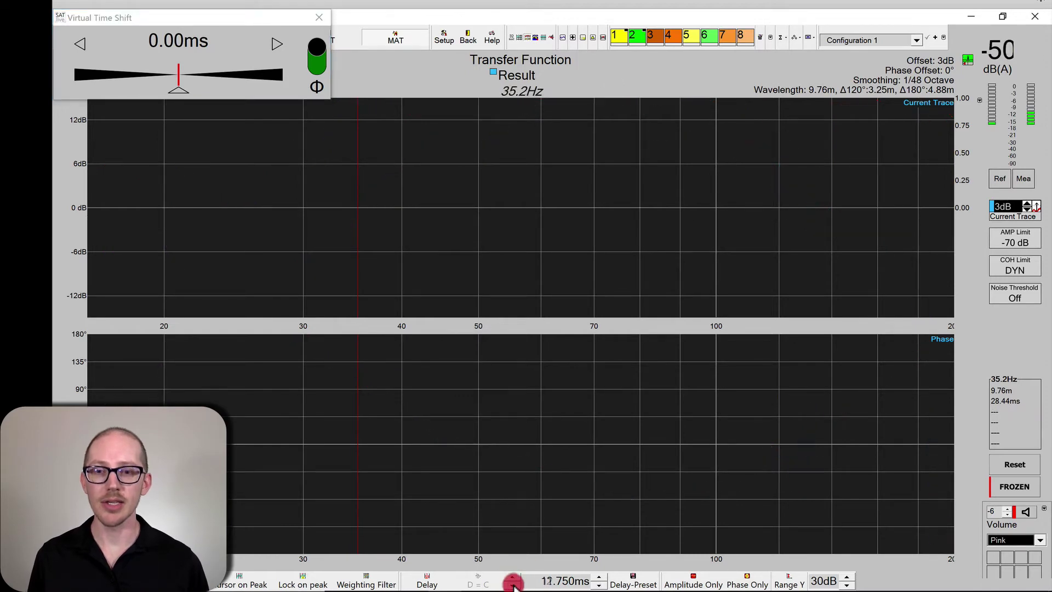
click(512, 582)
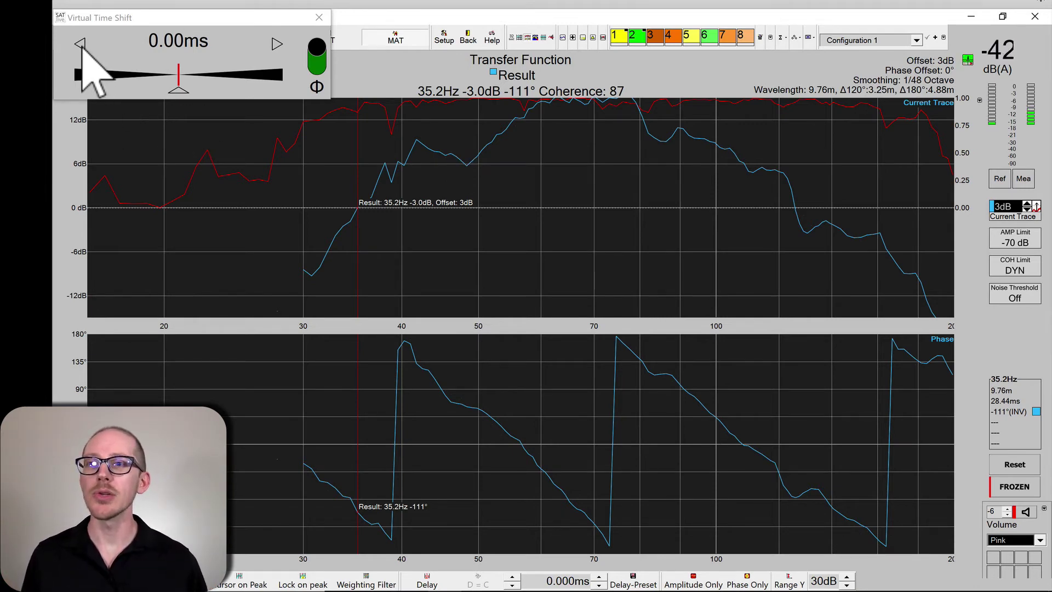
Step: Set a virtual time shift of -14.75 ms so the phase becomes a smooth curve
click(80, 46)
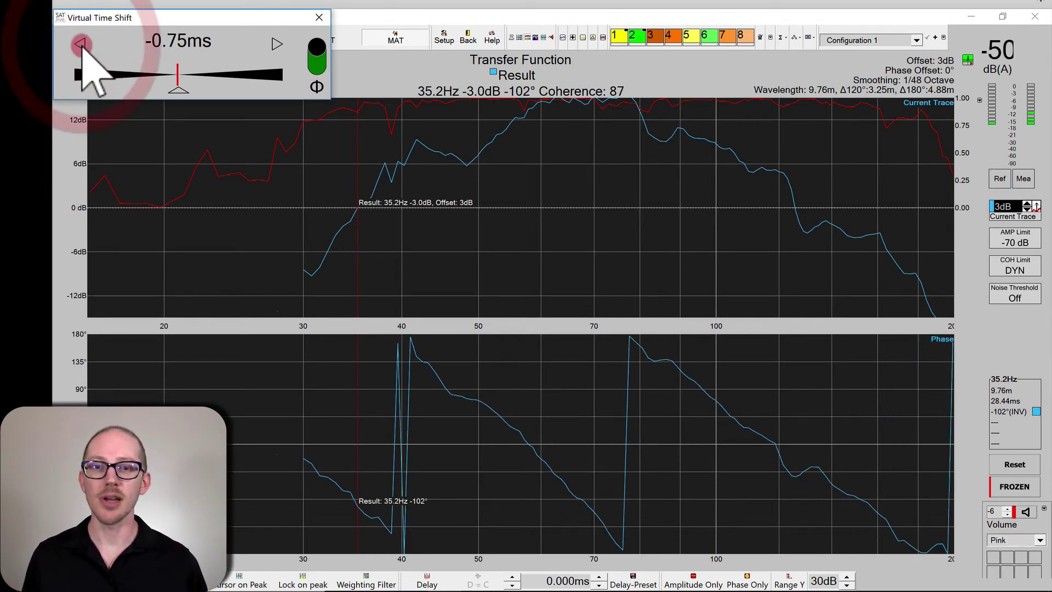
click(80, 45)
click(80, 46)
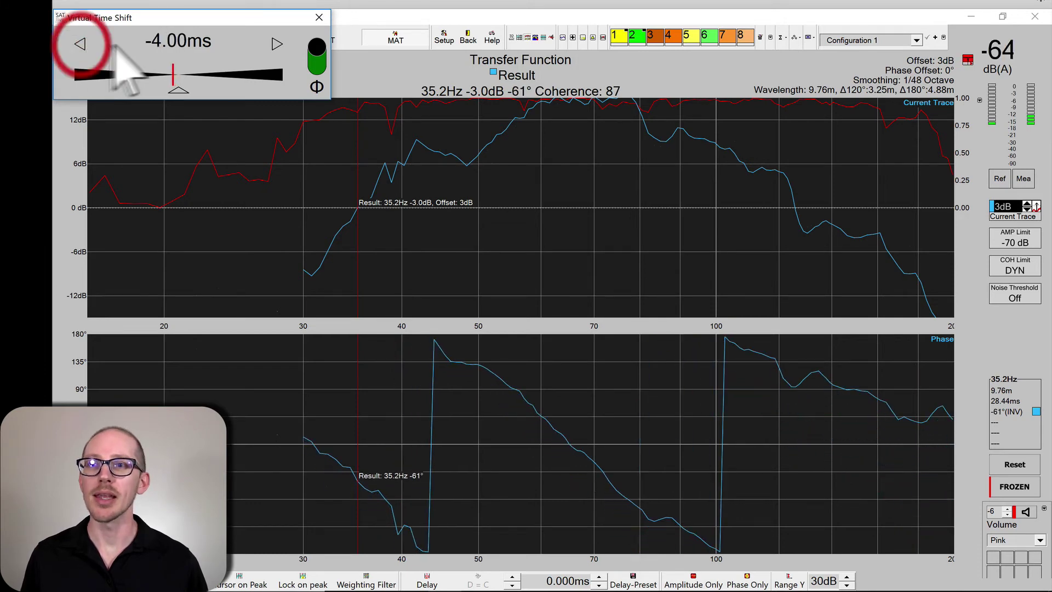
drag(177, 79, 168, 85)
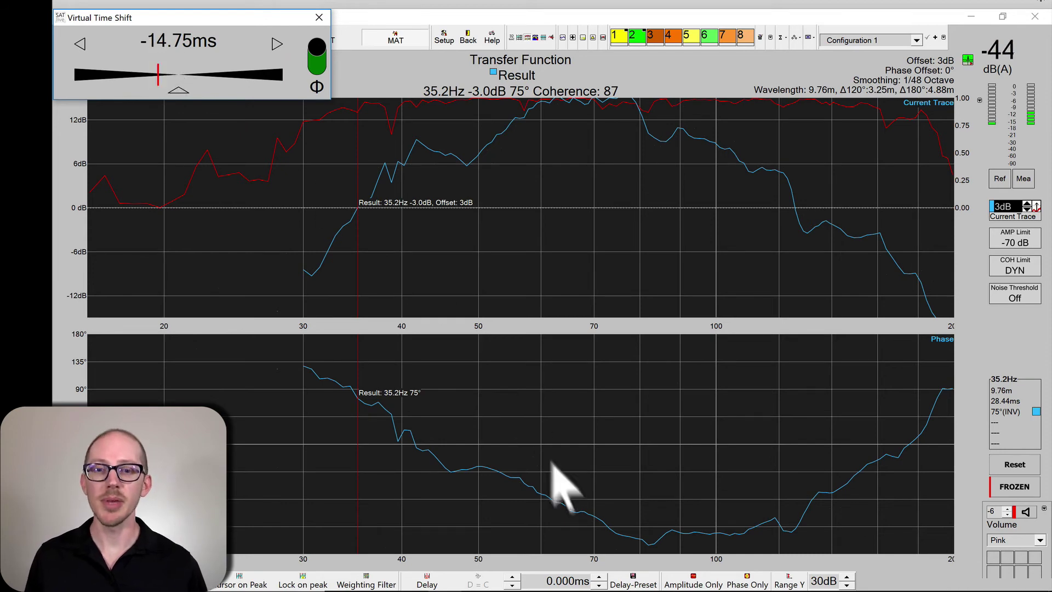
Step: Set the delay to 15.000 ms, reset the virtual shift to 0 ms and resume running
click(511, 582)
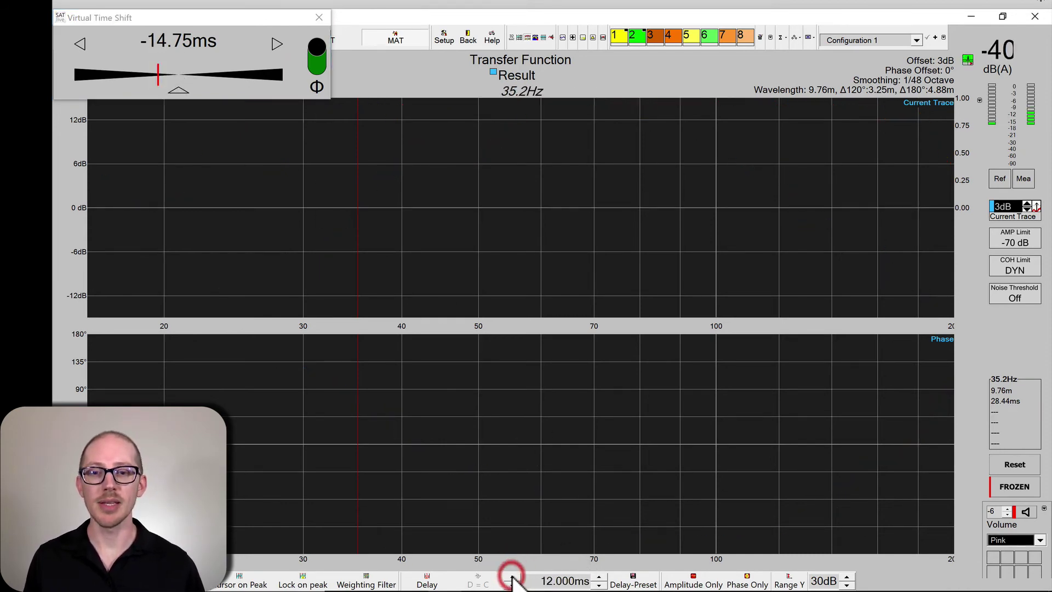
click(179, 91)
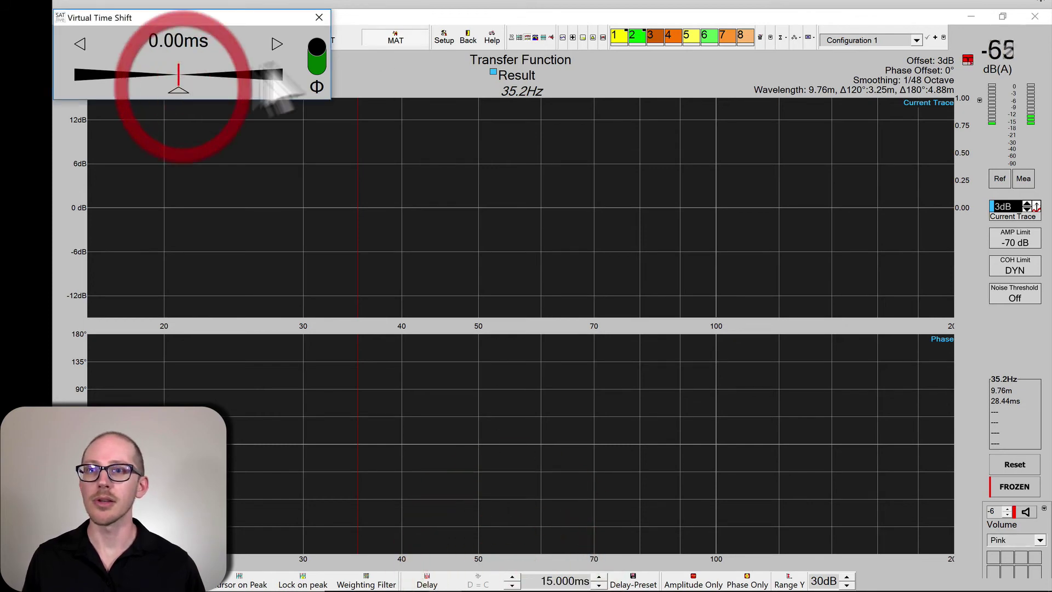
click(1025, 511)
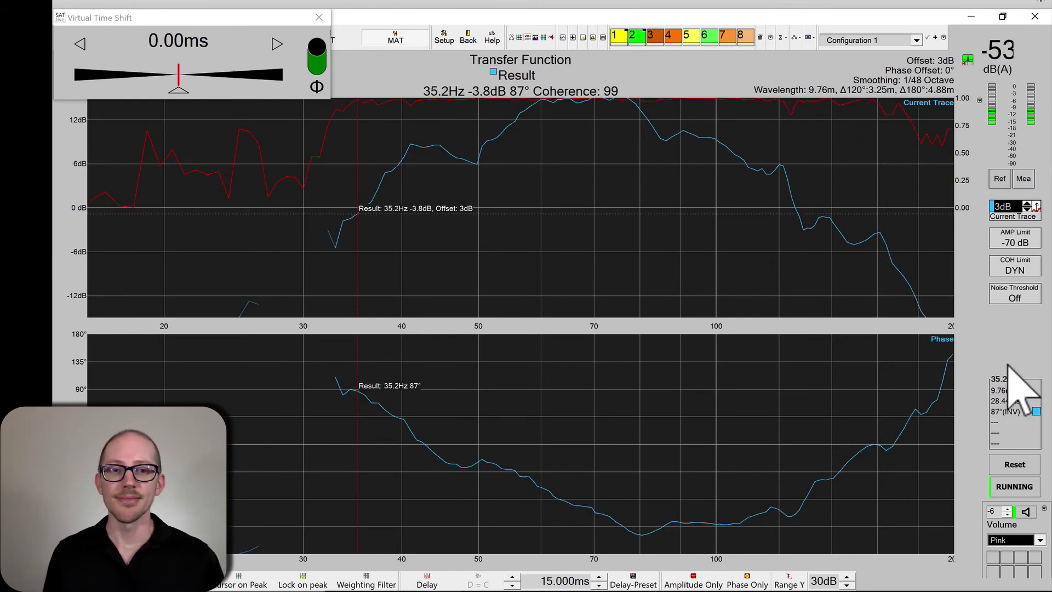
Step: Freeze the 15 ms-delayed measurement holding its smooth phase curve
key(space)
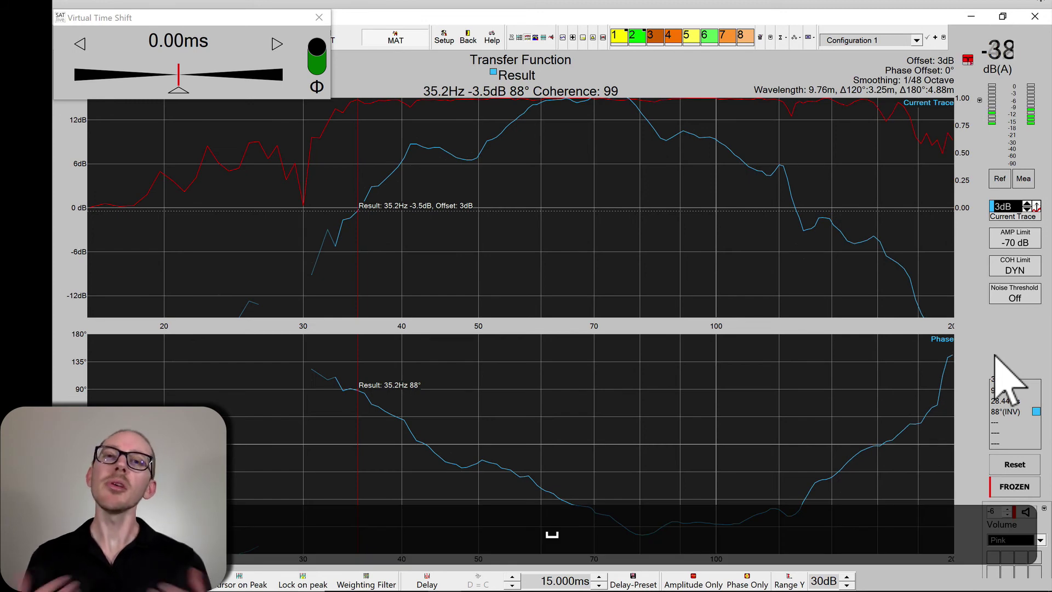